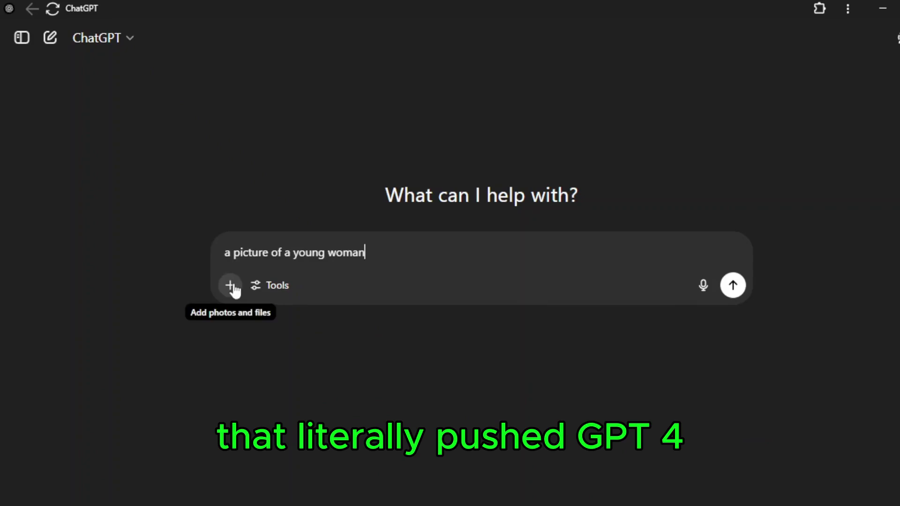
Send the 'a picture of a young woman' request in ChatGPT to start generating
key(Return)
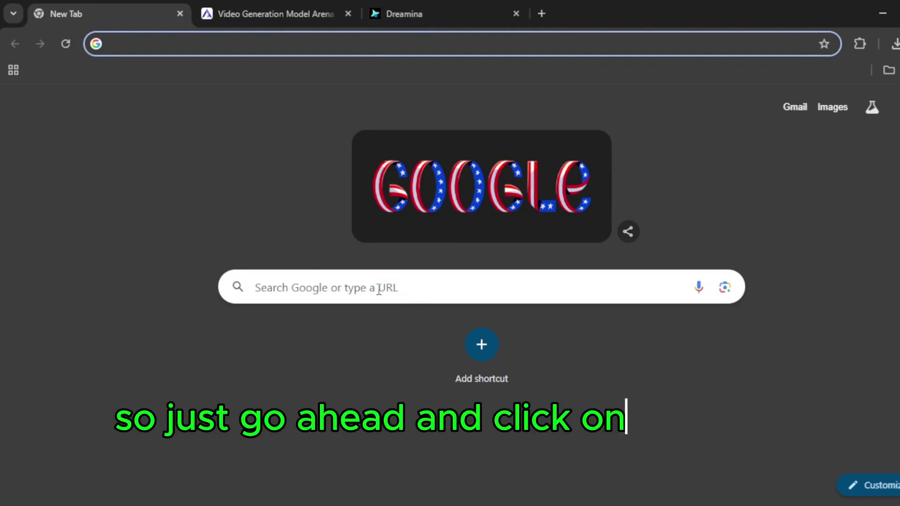
View the Video Arena leaderboard and switch its rankings to Text to Video
click(263, 9)
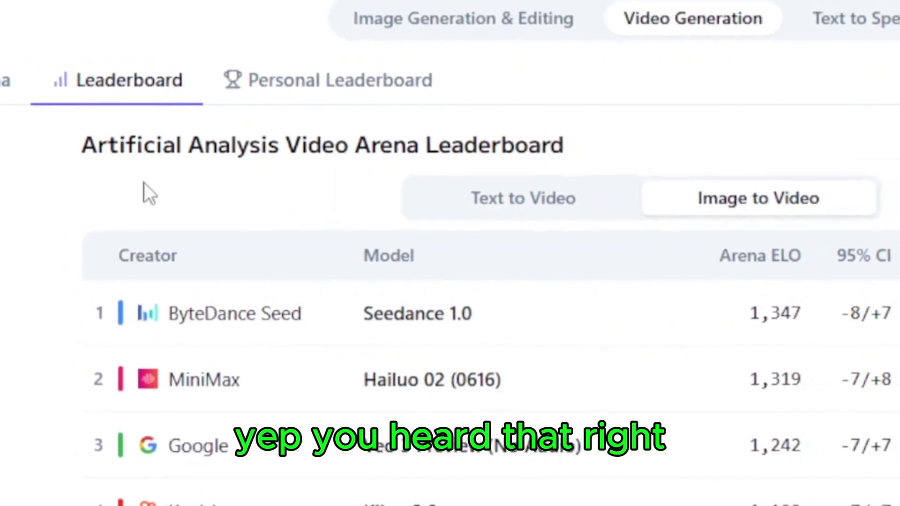
scroll(280, 327, down, 3)
scroll(287, 337, down, 2)
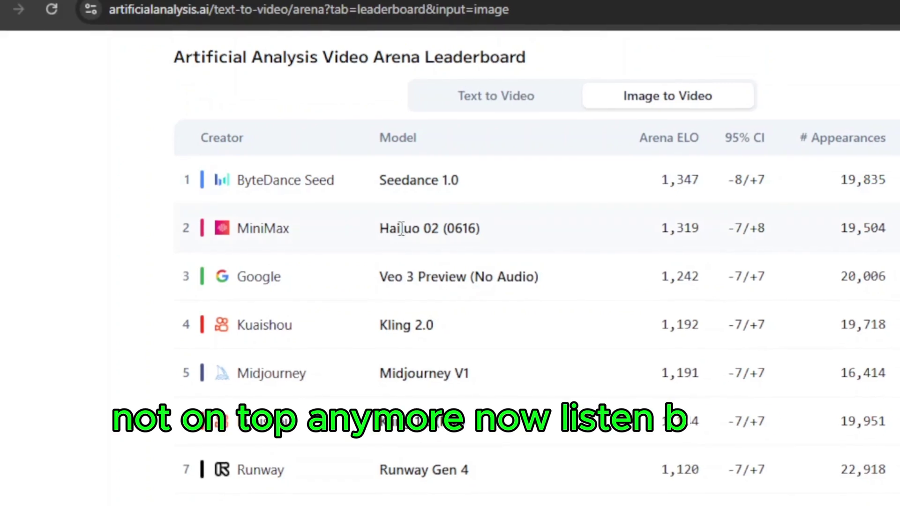
scroll(759, 316, up, 3)
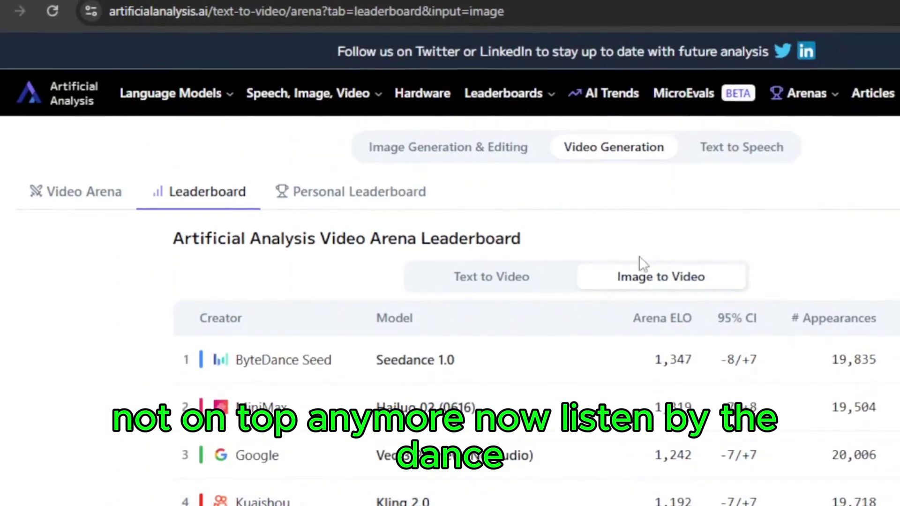
click(504, 278)
scroll(314, 395, down, 2)
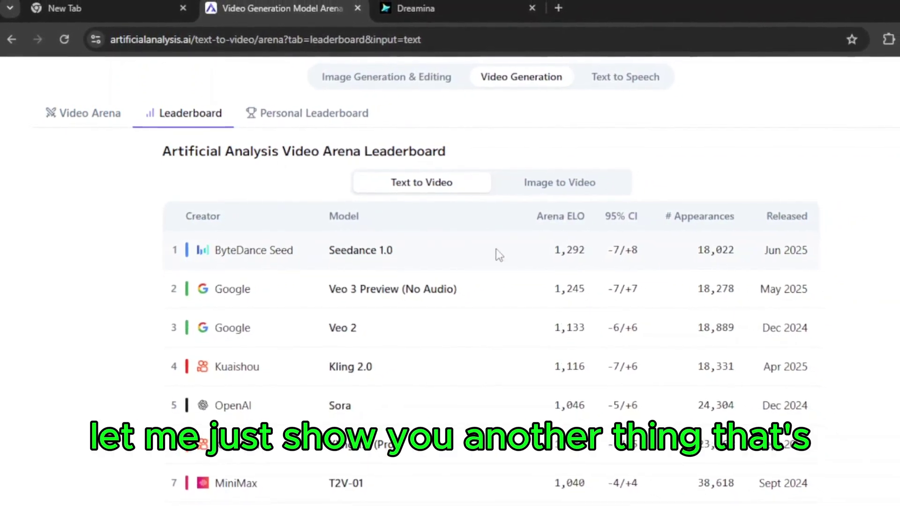
scroll(488, 261, down, 2)
scroll(487, 253, down, 4)
scroll(482, 254, down, 3)
scroll(478, 264, up, 10)
Load hailuoai.video in the blank tab and go to its Create Video page
click(144, 11)
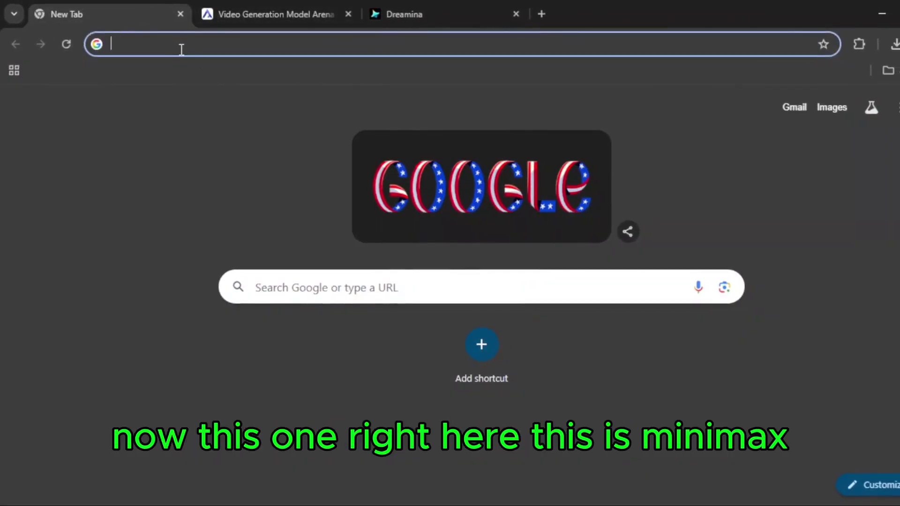
text(hailuoai.video)
key(Return)
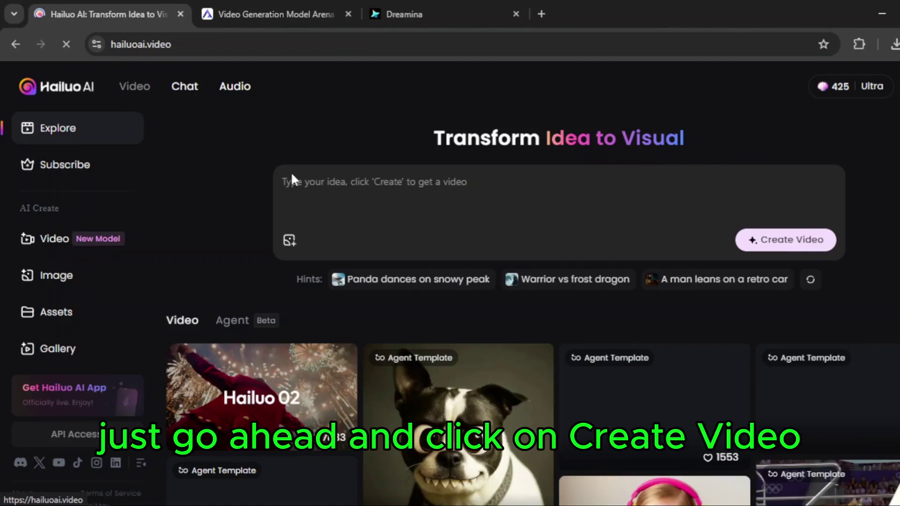
click(774, 254)
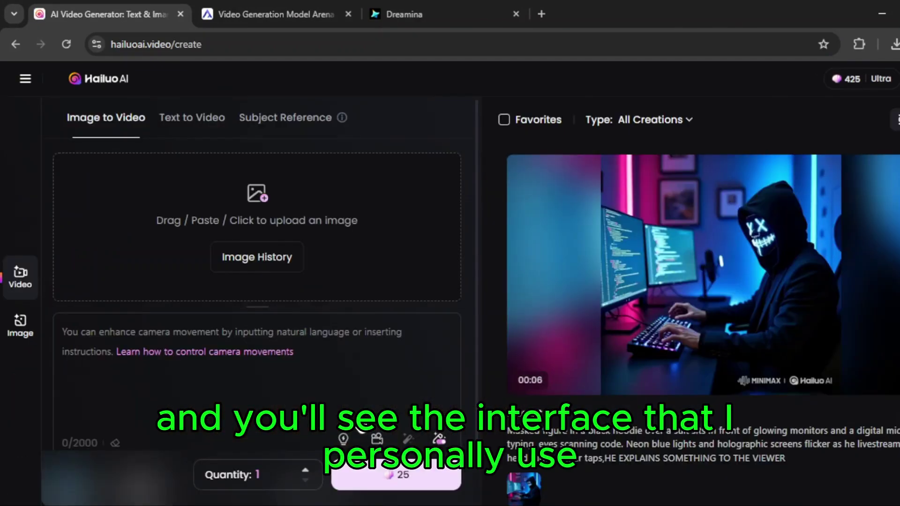
scroll(461, 371, down, 1)
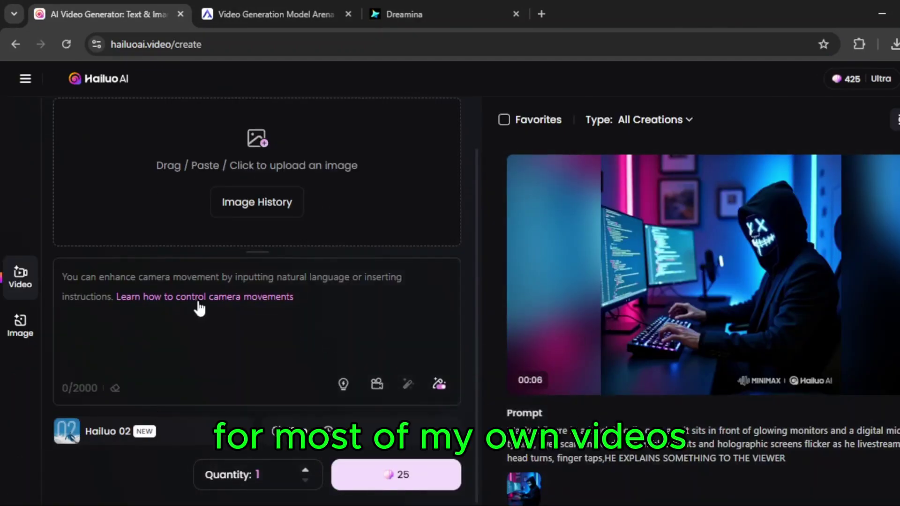
scroll(356, 211, up, 1)
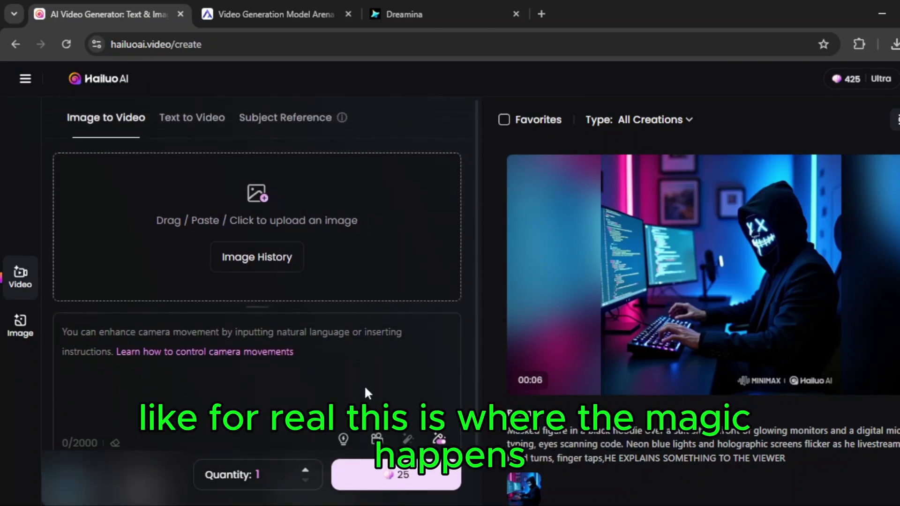
scroll(365, 394, down, 1)
scroll(321, 386, up, 1)
scroll(175, 287, down, 1)
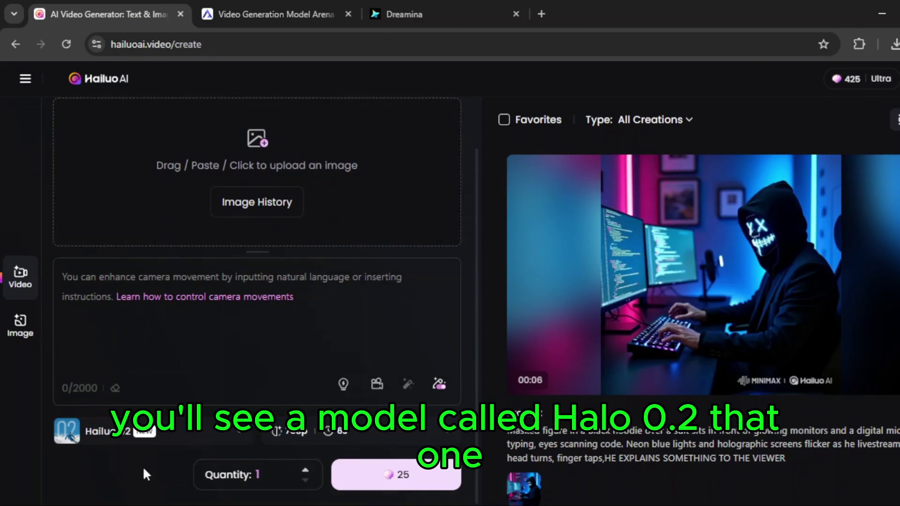
Check the Hailuo video model list and keep Hailuo 02 selected
click(240, 422)
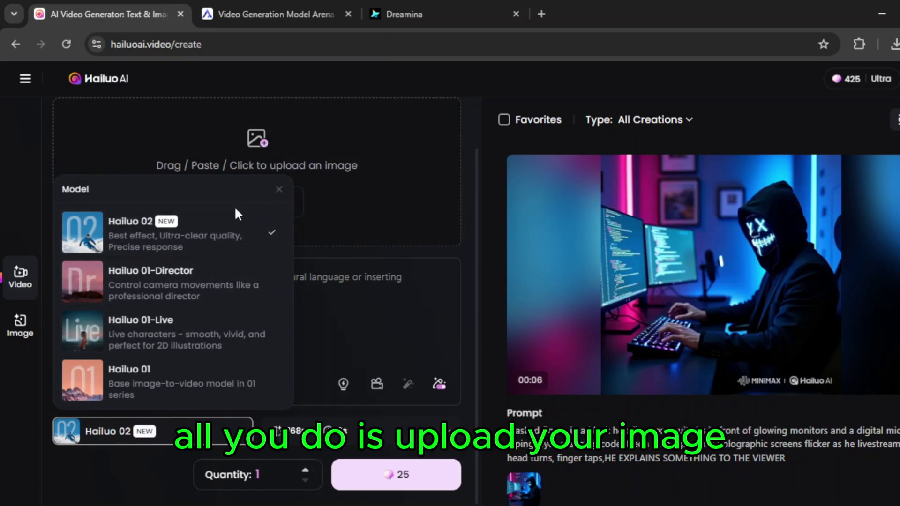
click(234, 226)
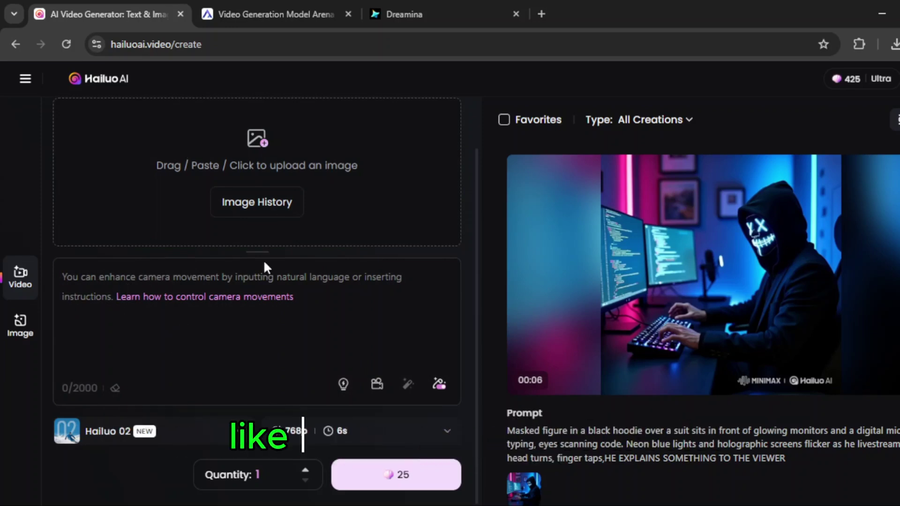
scroll(331, 282, up, 1)
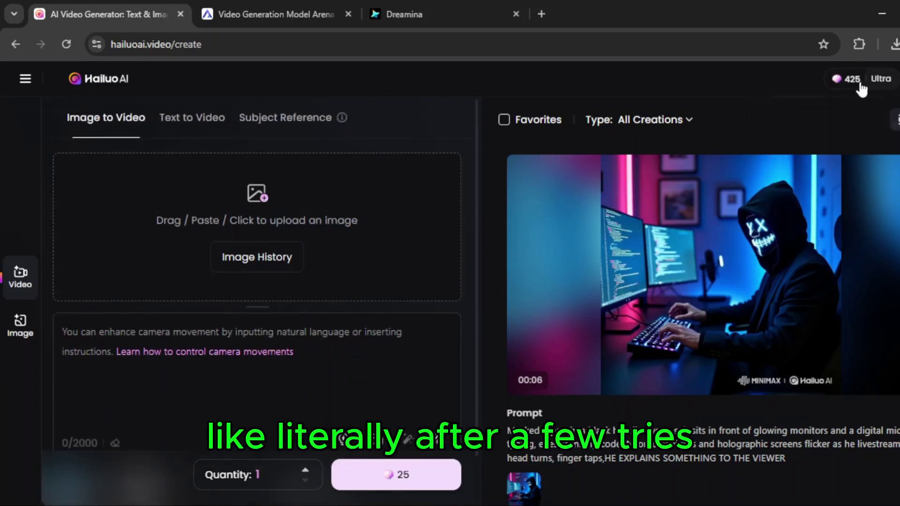
Review Dreamina's creation type list under AI Image and close it
key(ctrl+3)
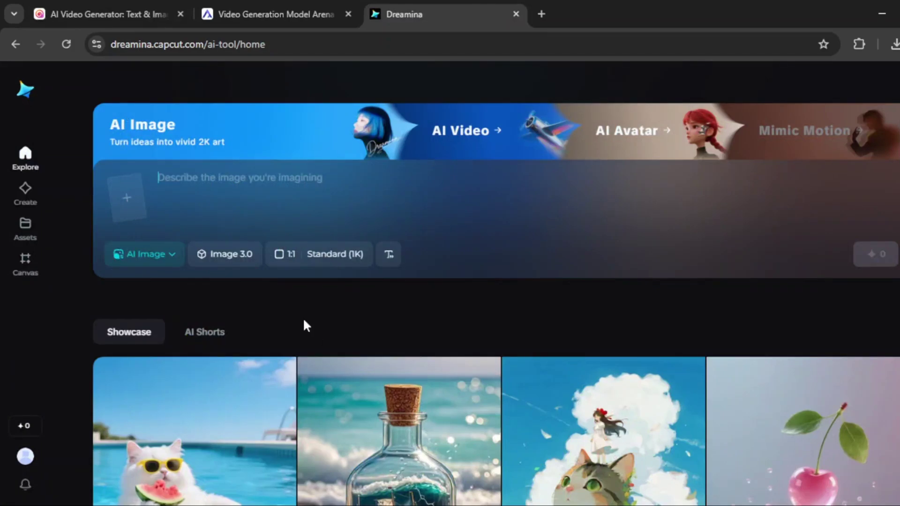
click(158, 259)
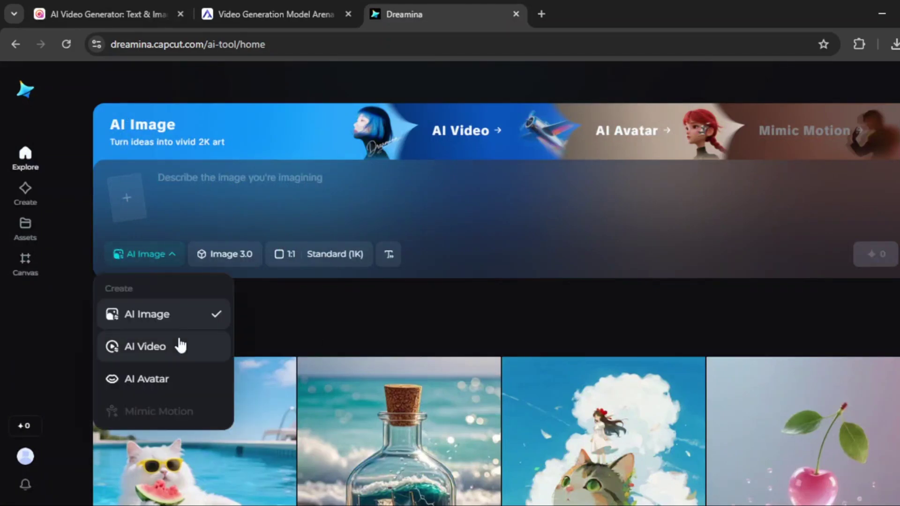
click(170, 253)
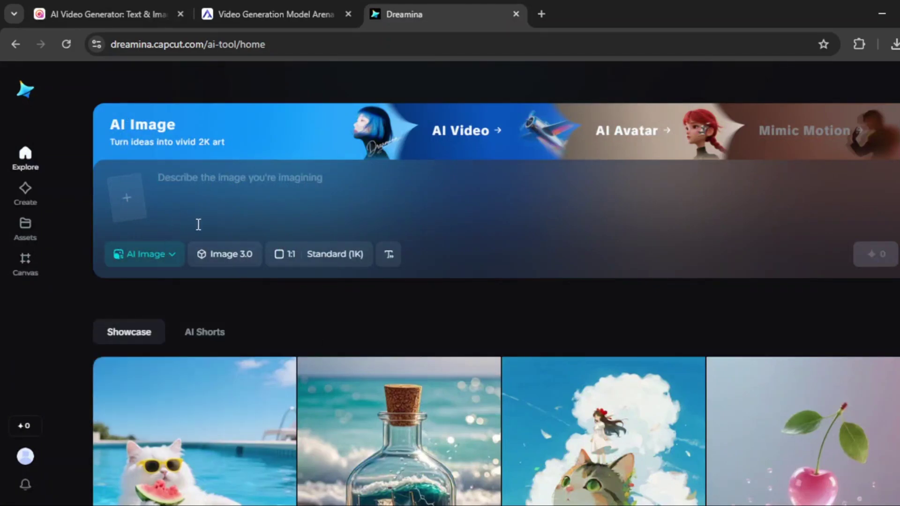
scroll(195, 231, down, 5)
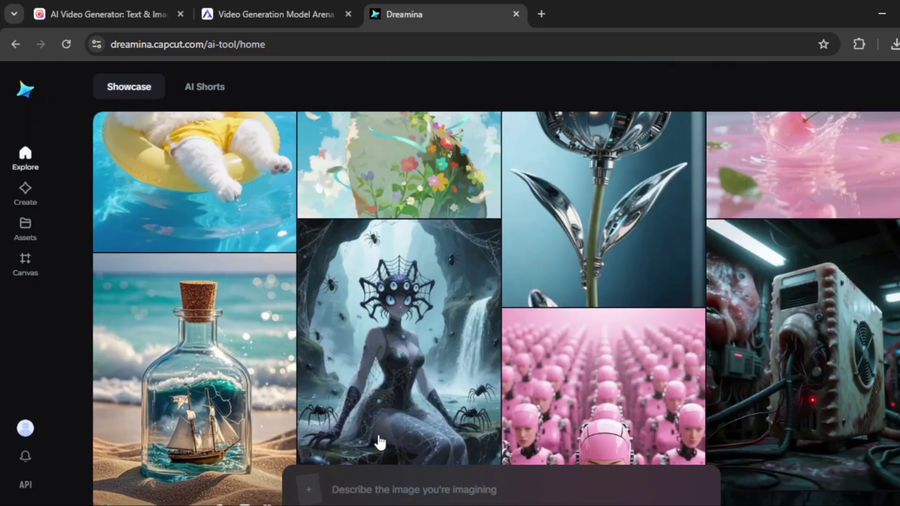
scroll(336, 383, up, 5)
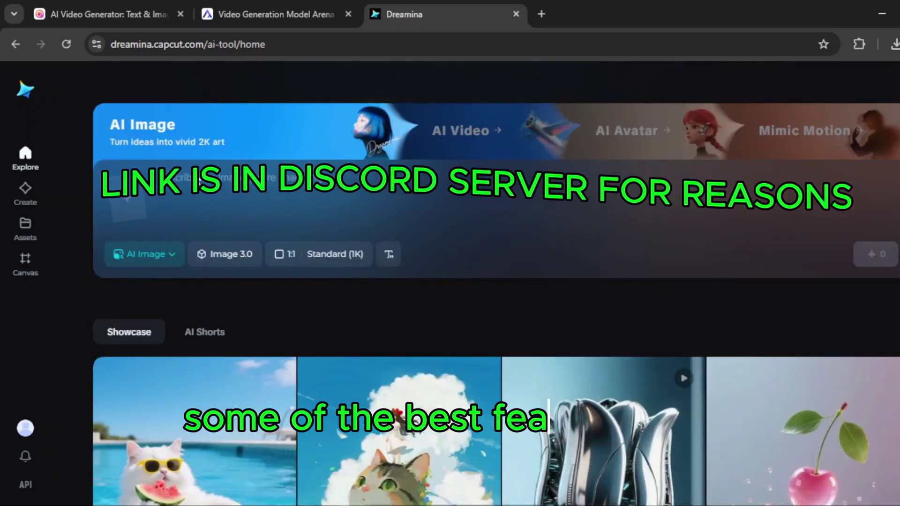
click(171, 260)
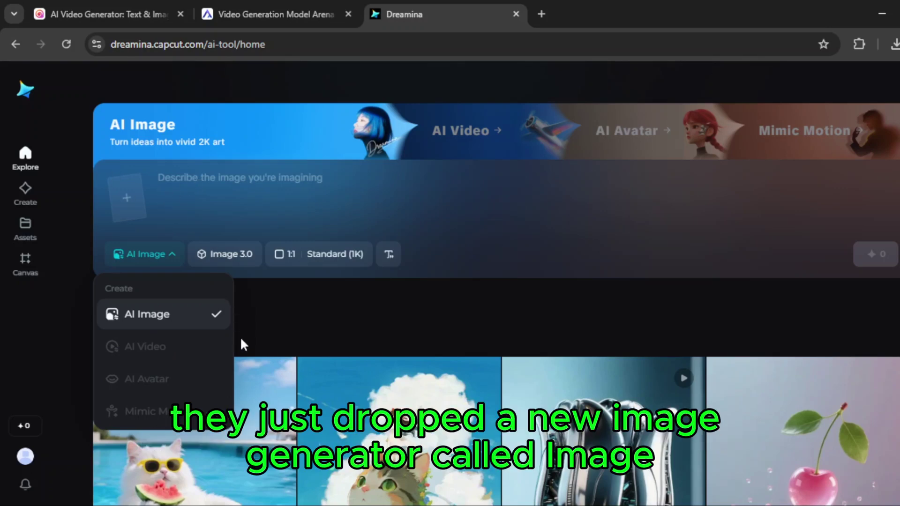
click(282, 326)
View the Image 3.0 model list, then move to the text-to-image model arena
click(237, 265)
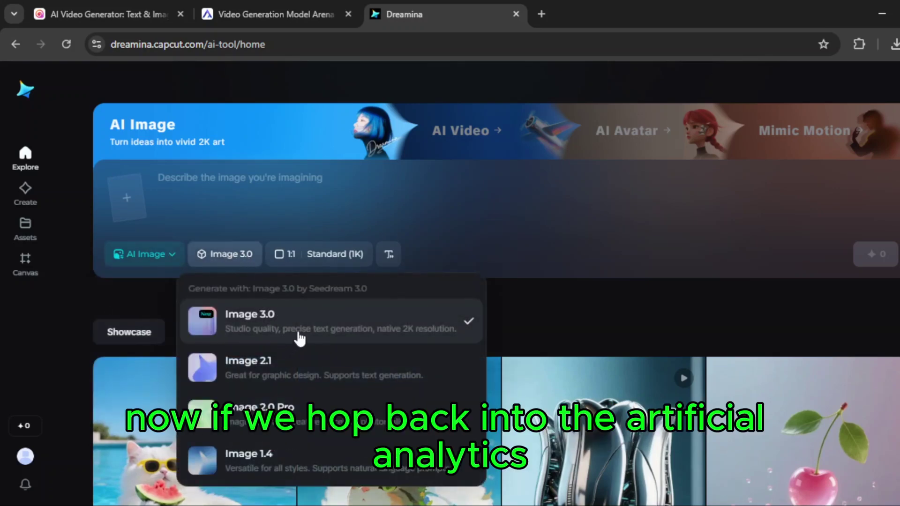
key(ctrl+shift+Tab)
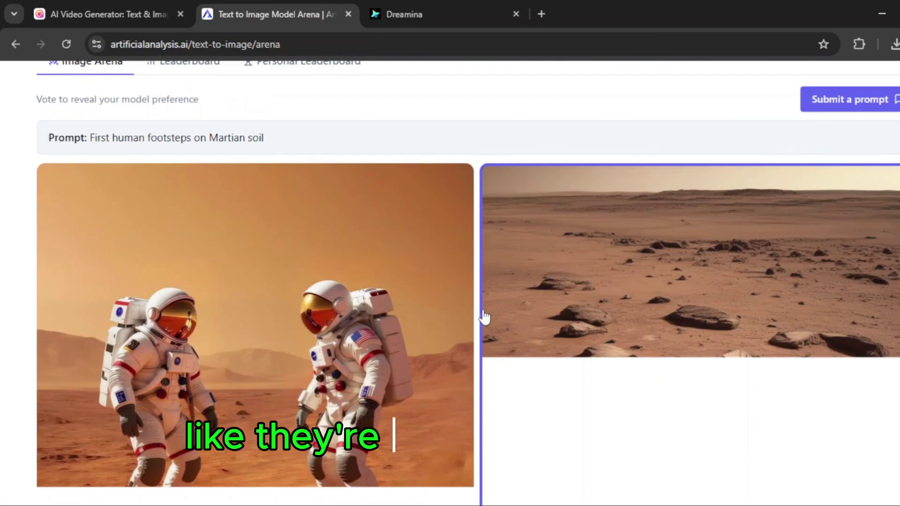
scroll(485, 310, down, 1)
scroll(488, 320, down, 2)
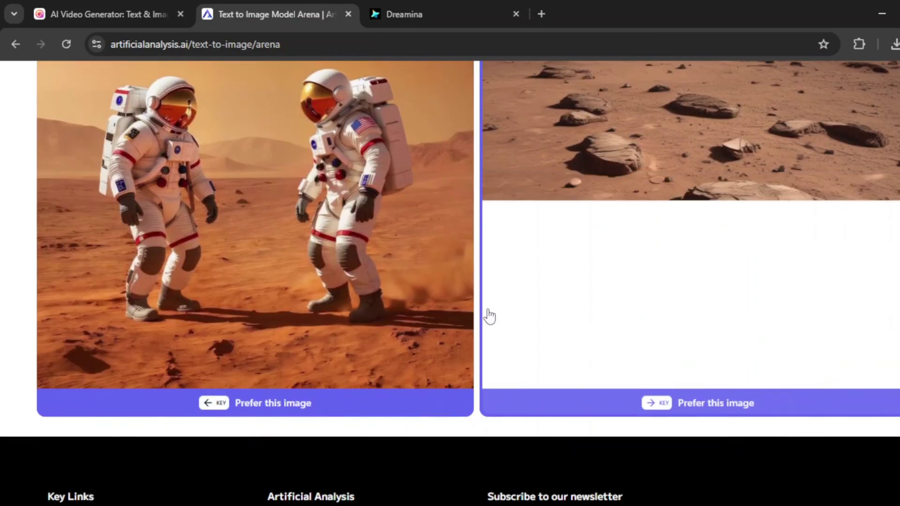
scroll(486, 315, up, 1)
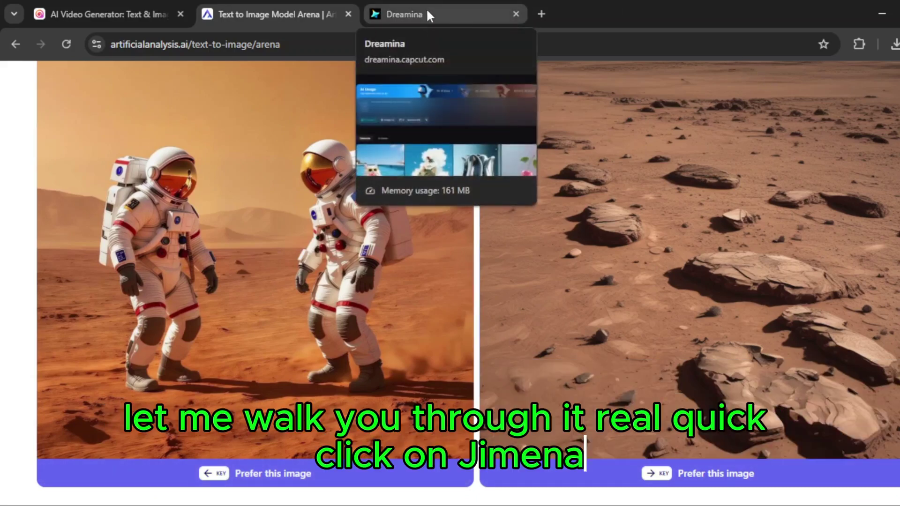
Return to the Dreamina page and dismiss the file picker without uploading
click(427, 10)
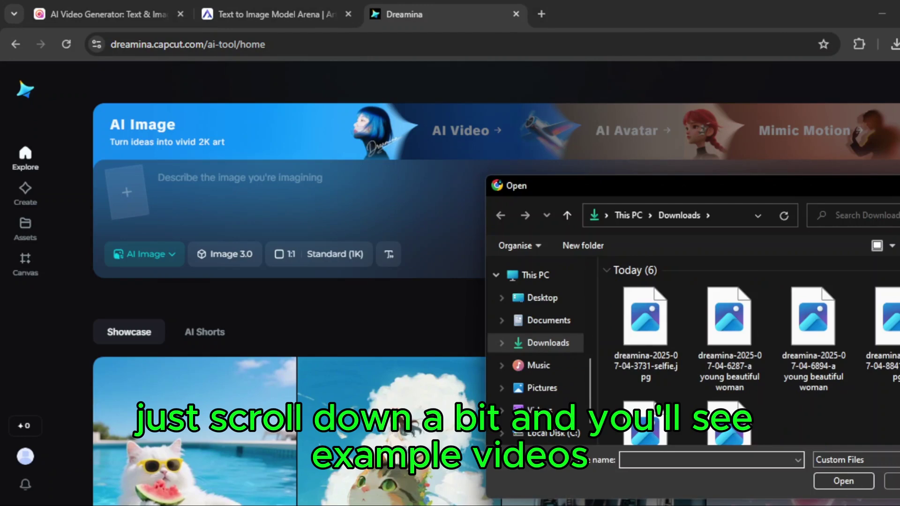
key(Escape)
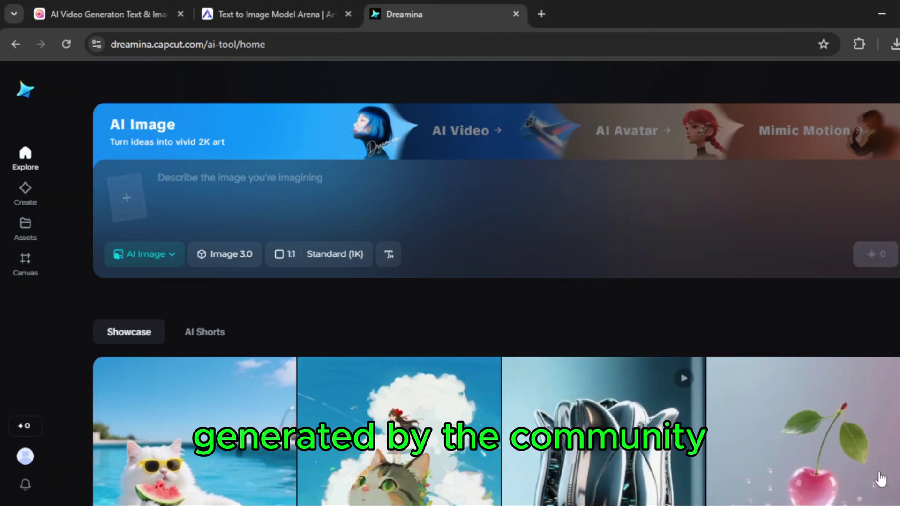
scroll(498, 325, down, 2)
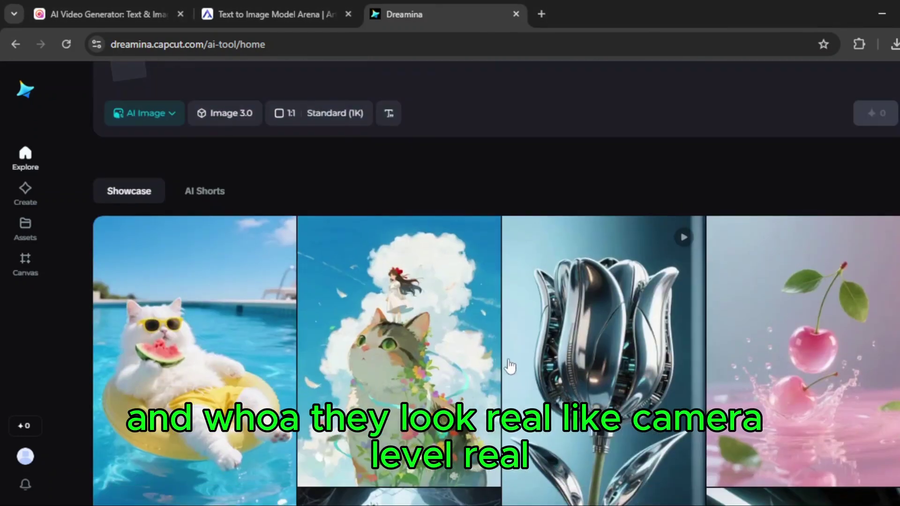
scroll(381, 190, up, 2)
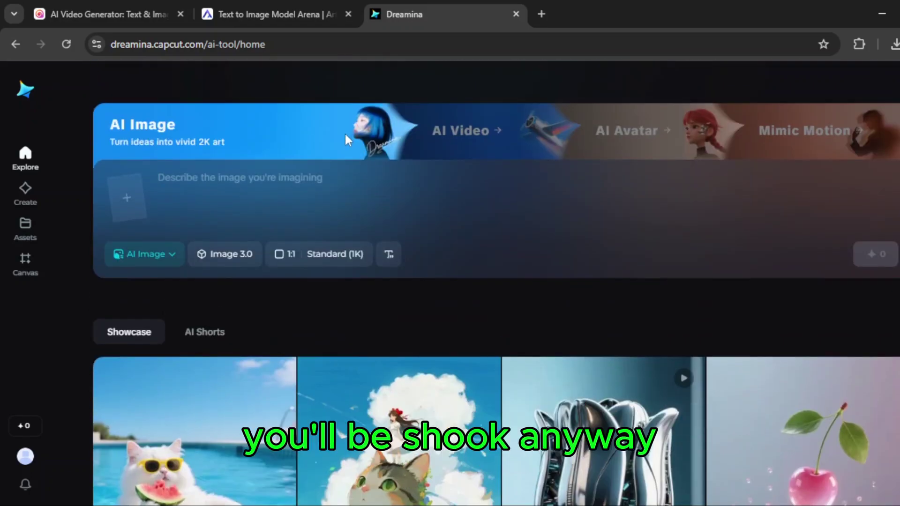
scroll(460, 391, down, 2)
scroll(460, 390, down, 2)
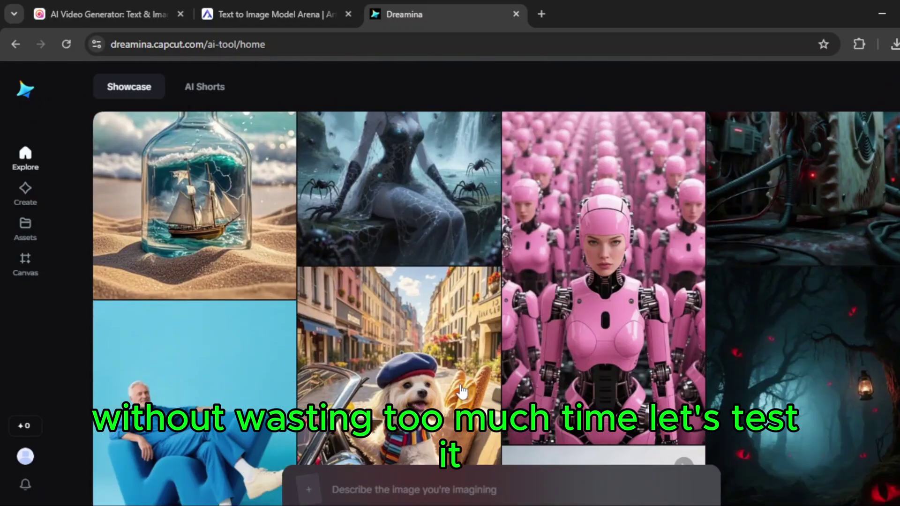
scroll(462, 391, down, 2)
text(a young)
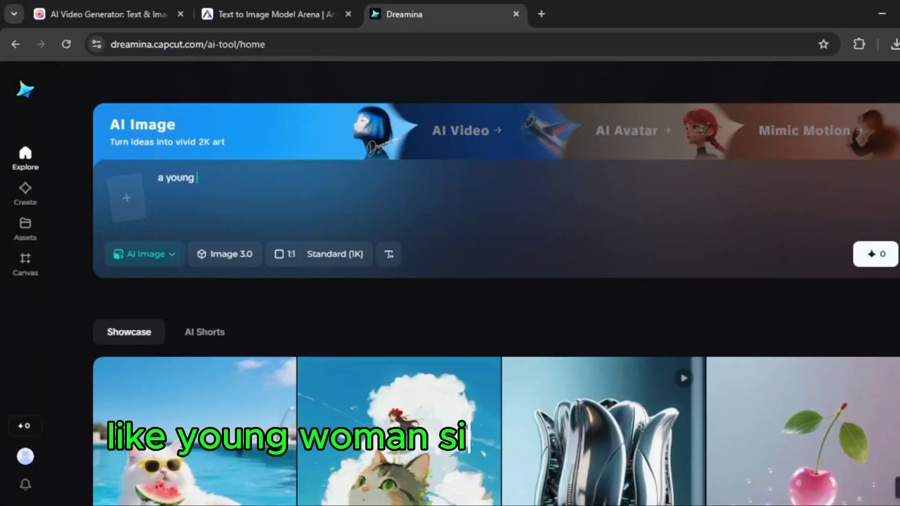
text(woman s)
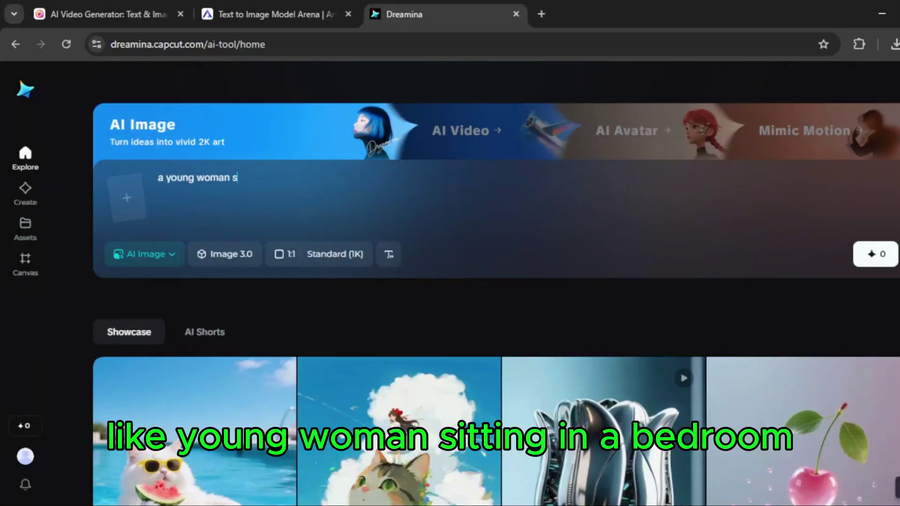
Edit the prompt to read a young woman with pink hair in a bedroom (iphone shot)
key(BackSpace)
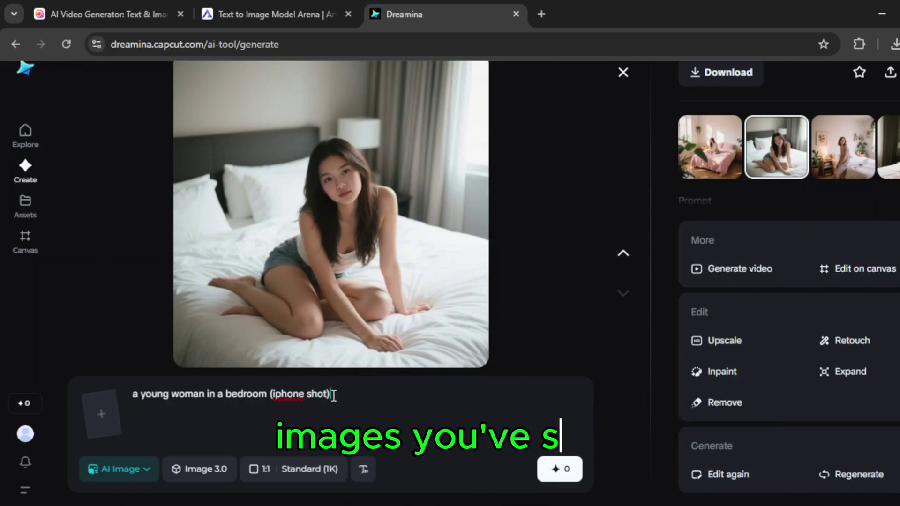
click(206, 396)
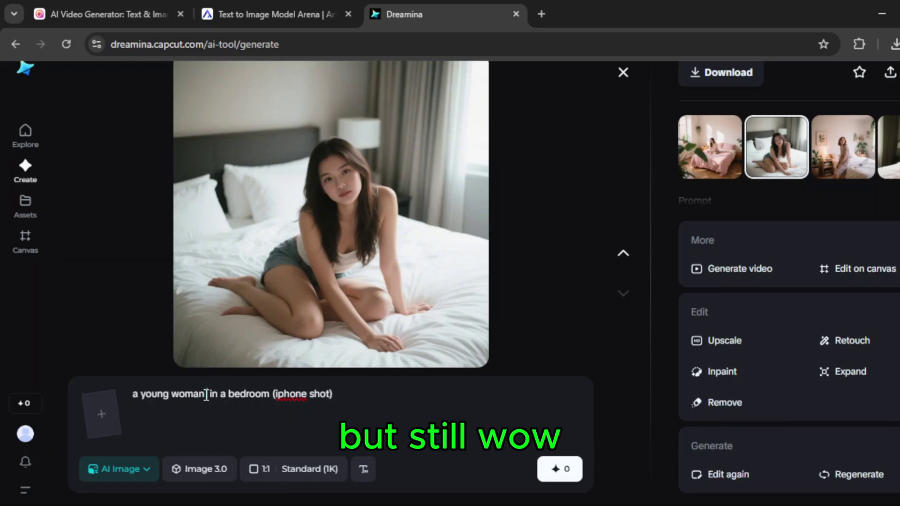
click(206, 395)
text(with o)
key(BackSpace)
text(pink hair)
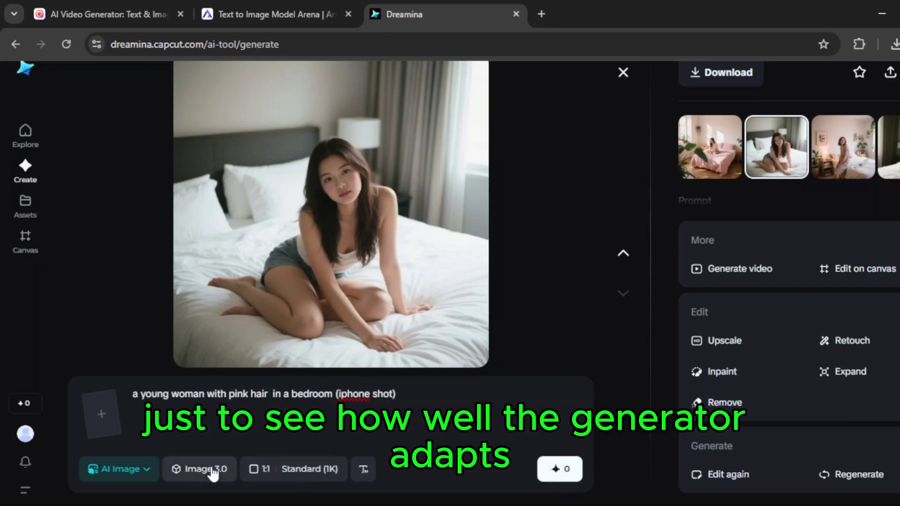
Set output resolution to High (2K) and generate the pink-hair images
click(285, 469)
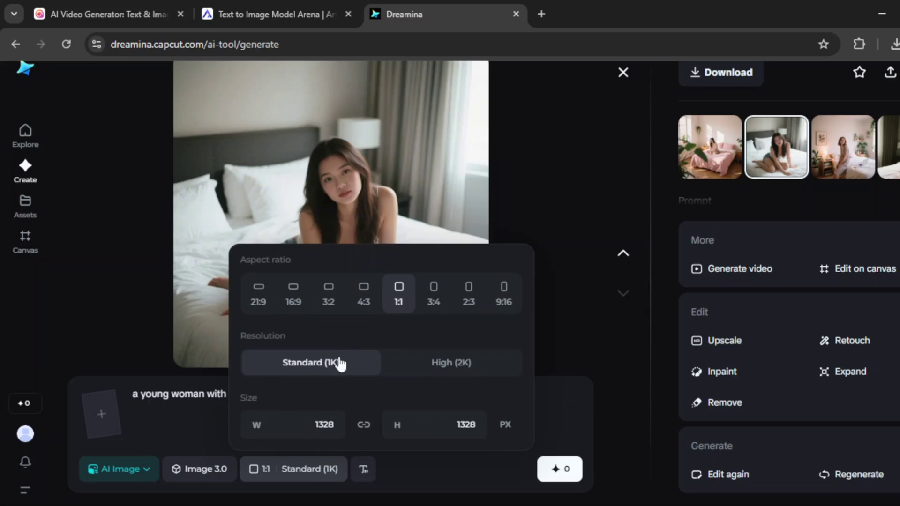
click(438, 364)
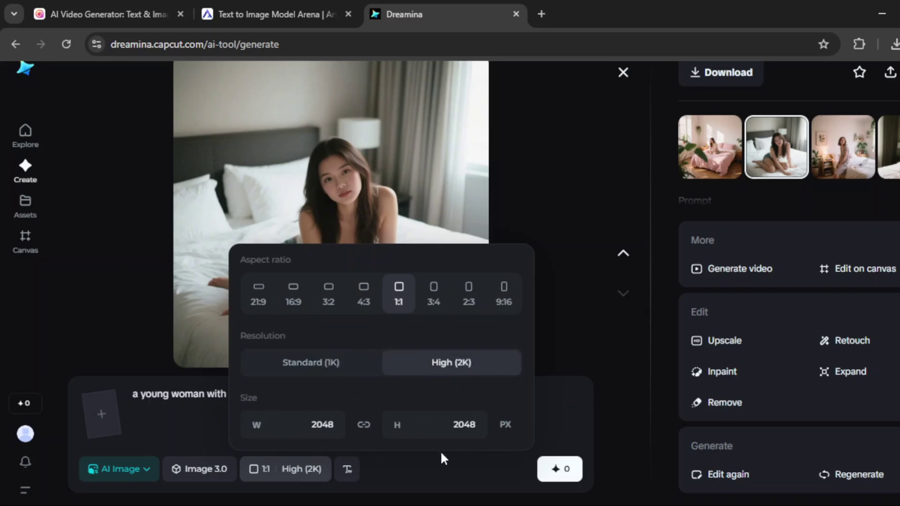
click(547, 469)
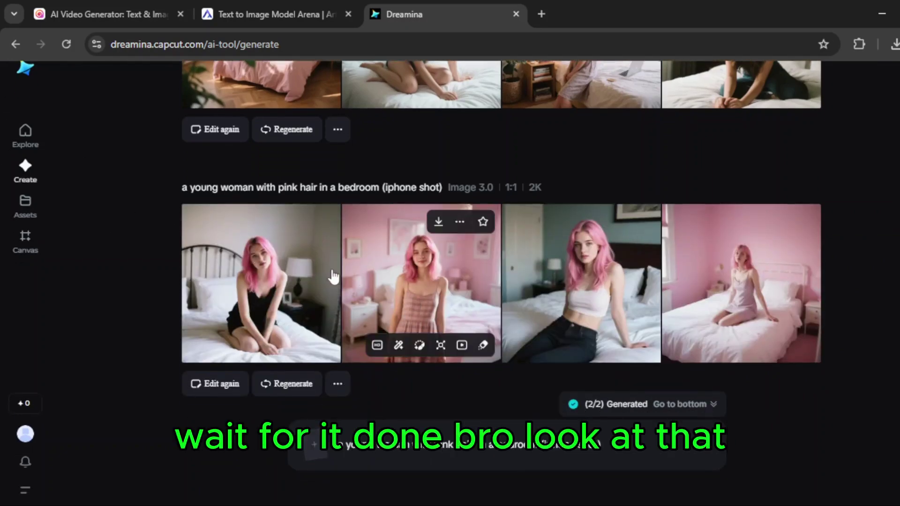
View the first pink-haired image full size and browse its Video 3.0 model options
click(289, 281)
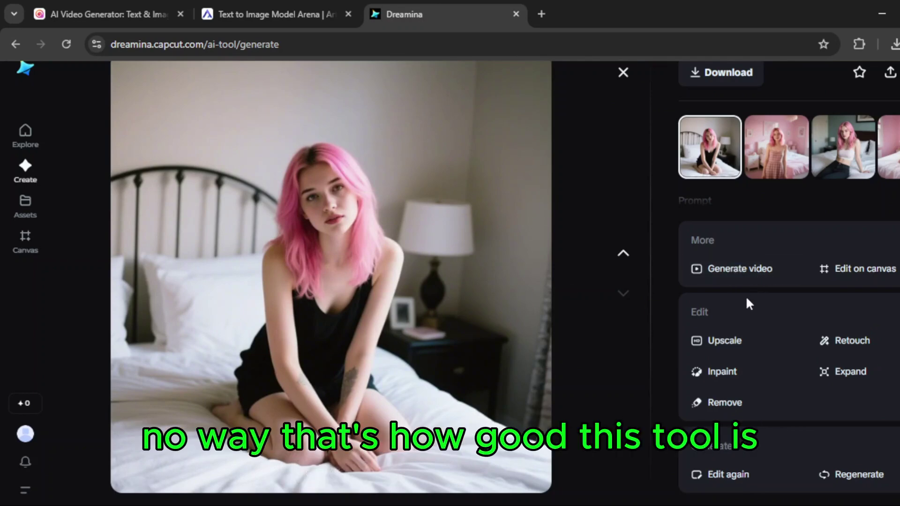
click(727, 281)
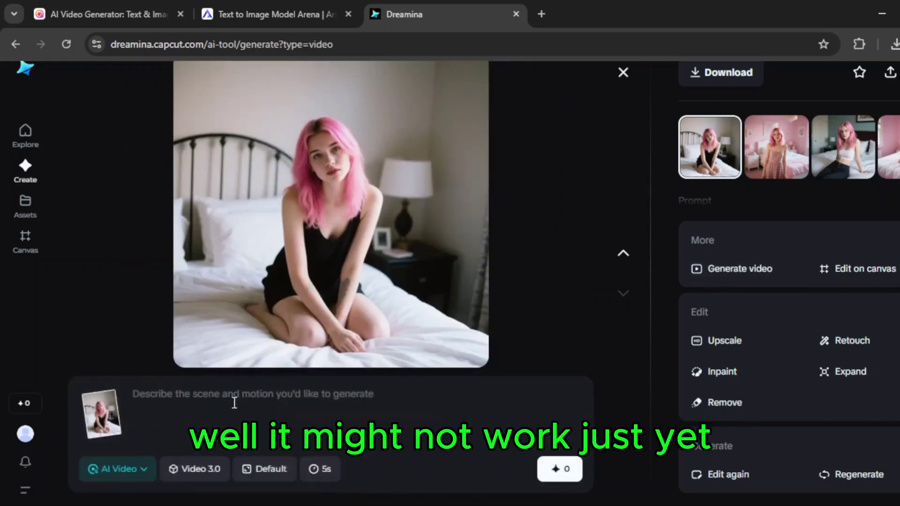
click(176, 468)
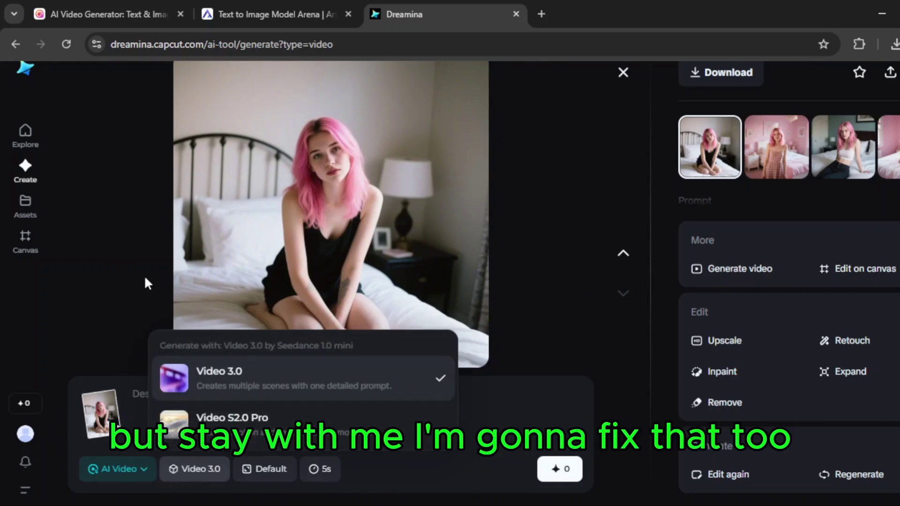
click(149, 290)
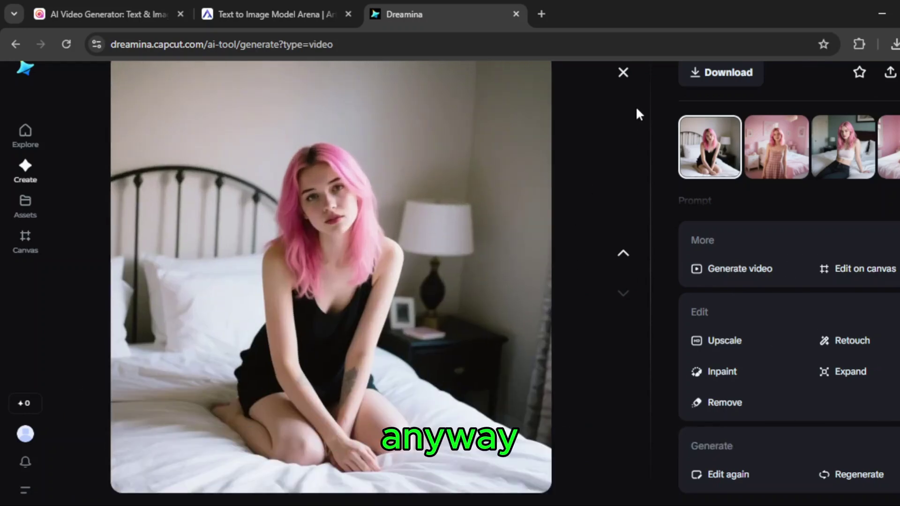
Close the viewer and generate four images from the selfie.jpg prompt
click(617, 77)
scroll(578, 284, down, 3)
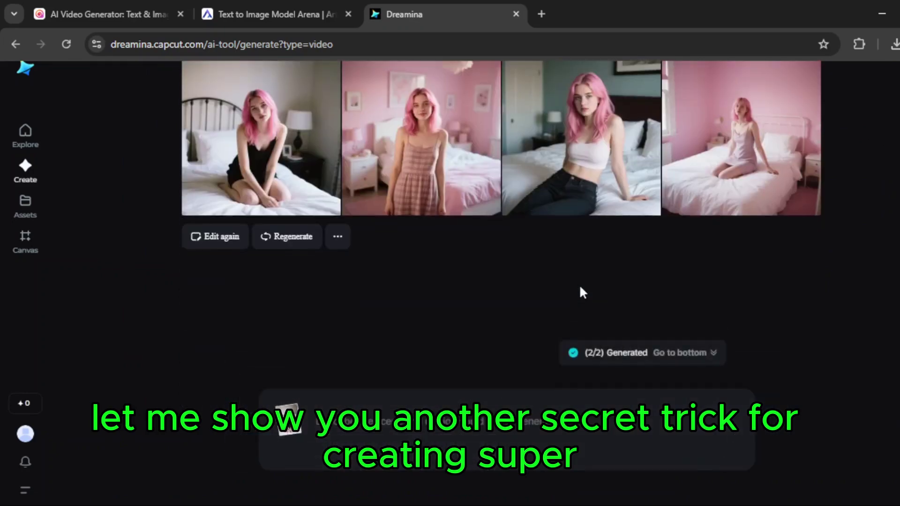
scroll(580, 282, up, 3)
scroll(601, 264, up, 3)
scroll(555, 243, up, 3)
scroll(550, 230, up, 3)
scroll(549, 230, up, 3)
text(selfie.jpg)
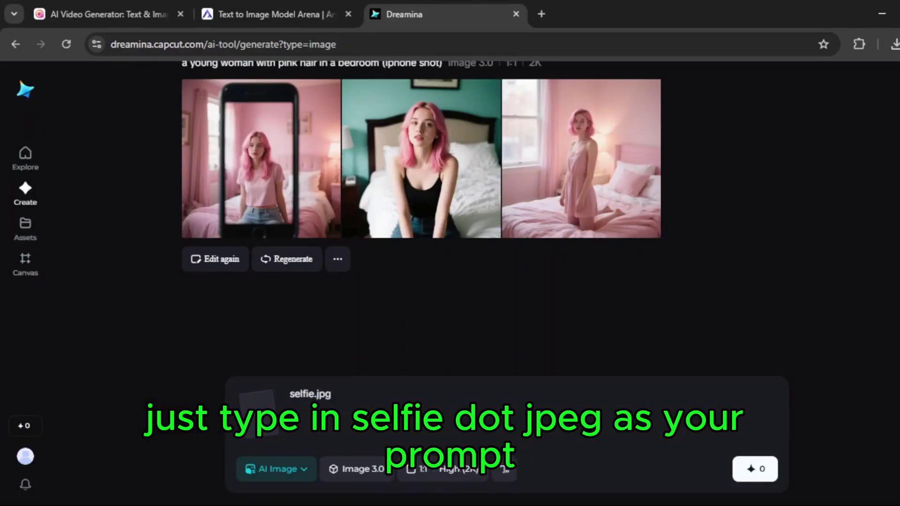
key(Return)
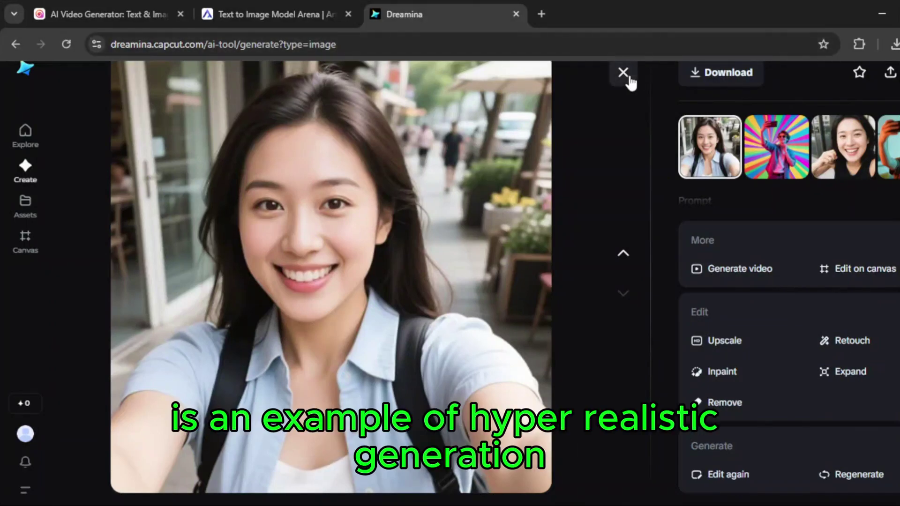
click(623, 74)
scroll(633, 176, up, 1)
scroll(633, 175, up, 2)
scroll(649, 164, down, 3)
Browse the selfie results and download the smiling woman's portrait
click(468, 208)
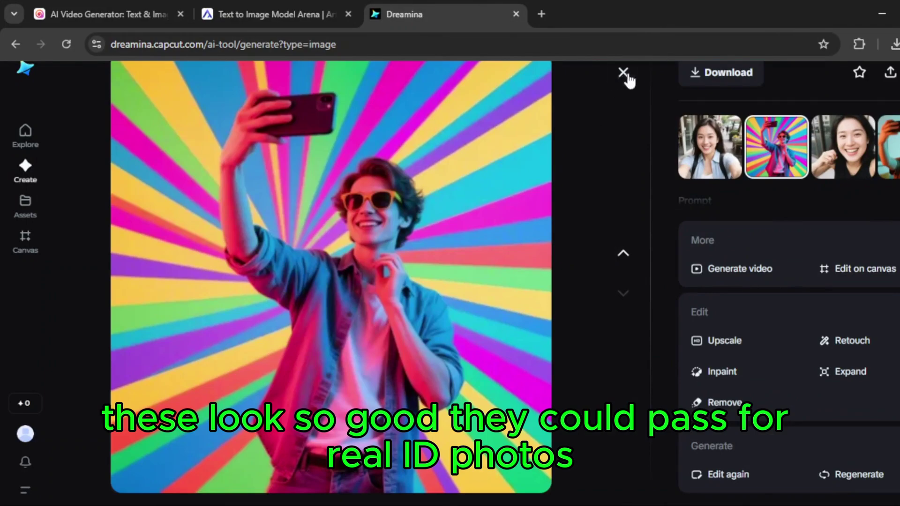
click(627, 74)
click(593, 188)
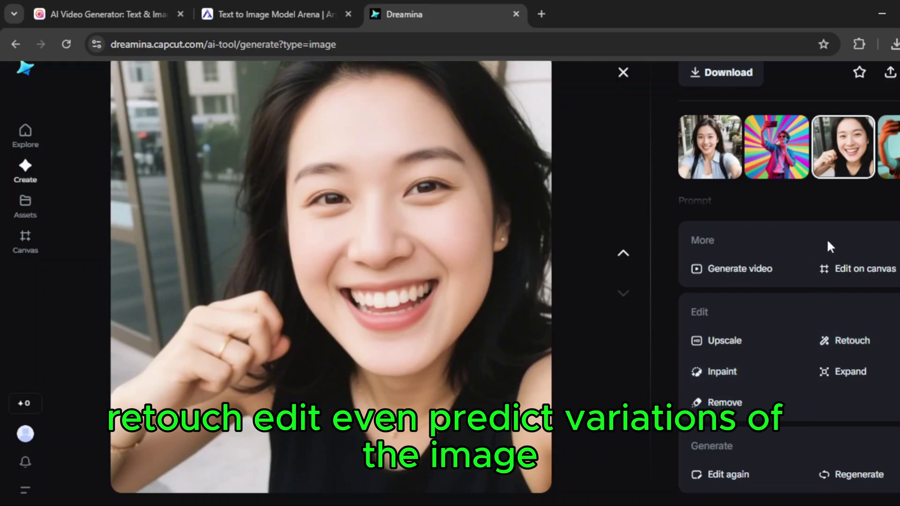
click(749, 80)
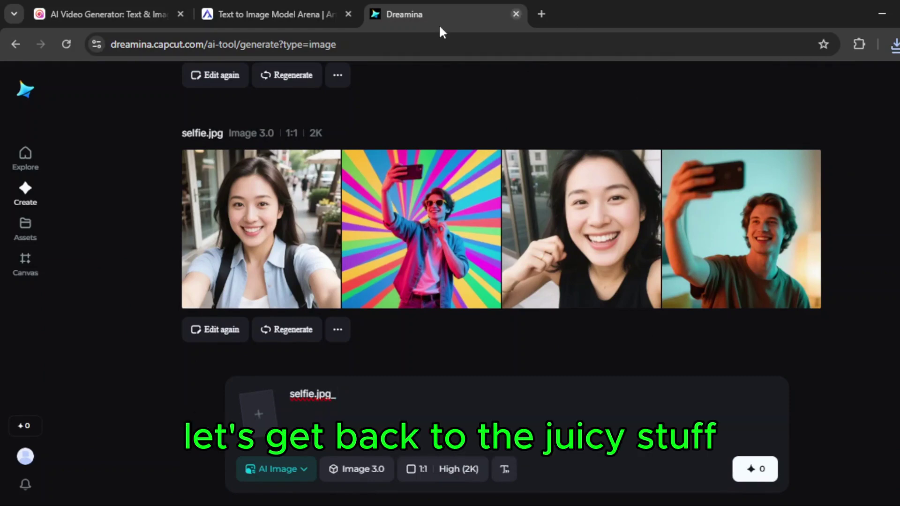
scroll(149, 137, up, 4)
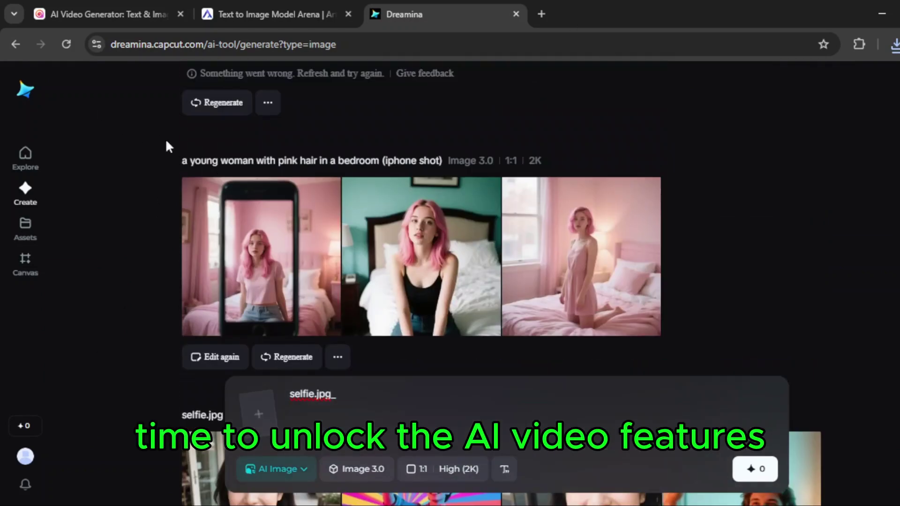
Check Dreamina's locked creation modes from the home page, then start a new browser tab
click(39, 153)
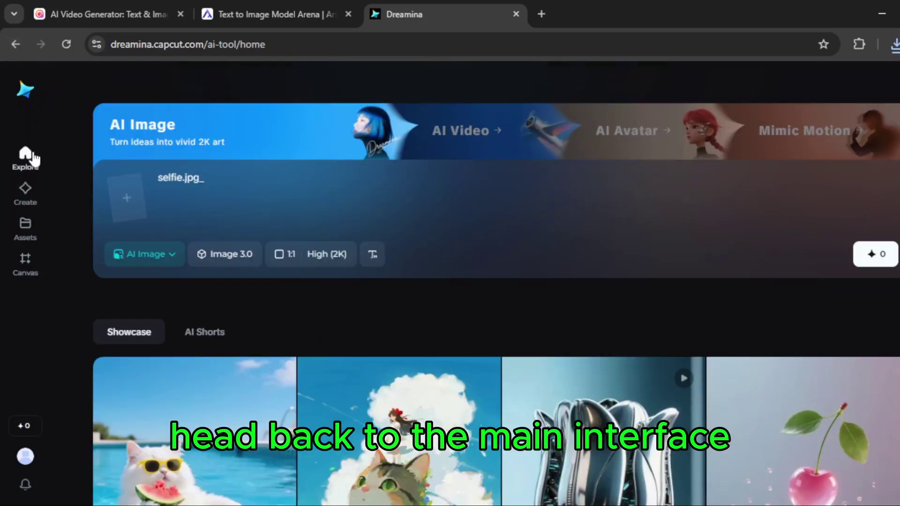
click(164, 252)
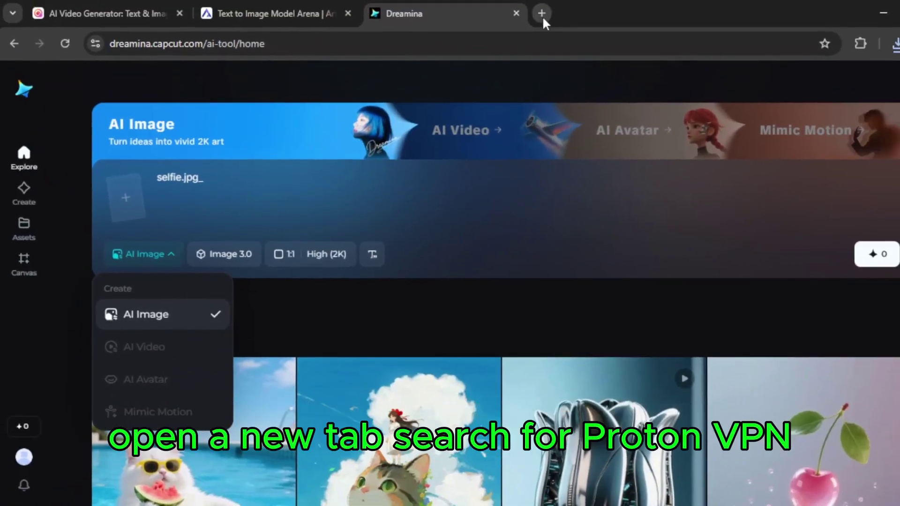
click(542, 17)
text(v)
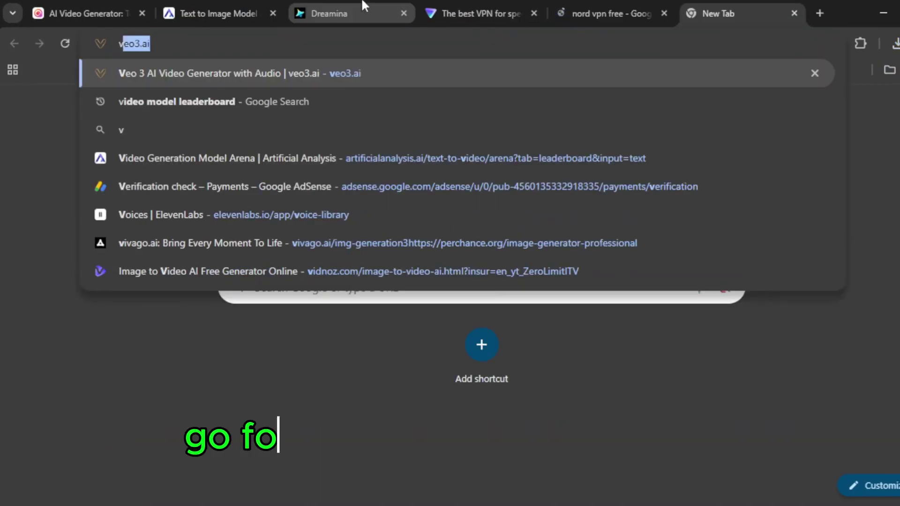
text(eepn)
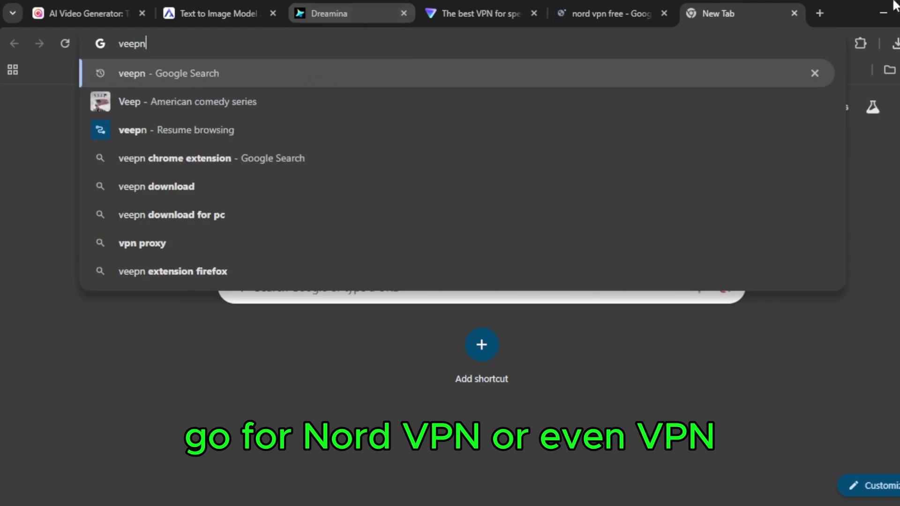
Run the Google search for veepn
key(Return)
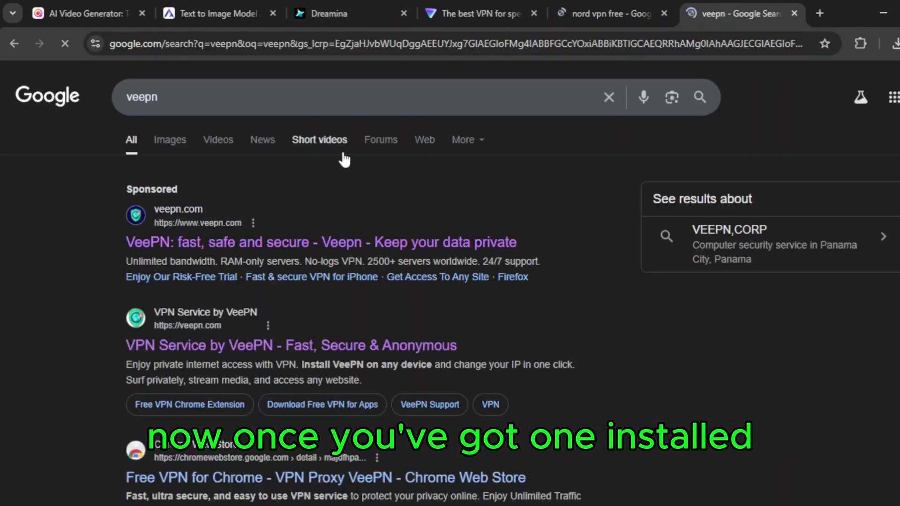
scroll(489, 311, down, 2)
scroll(534, 185, up, 3)
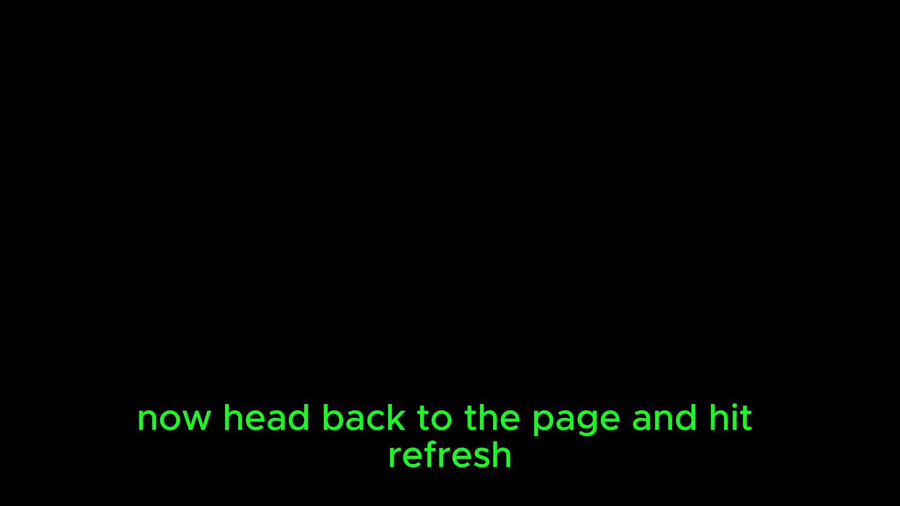
Reload the Dreamina home page now that the VPN is connected
click(65, 44)
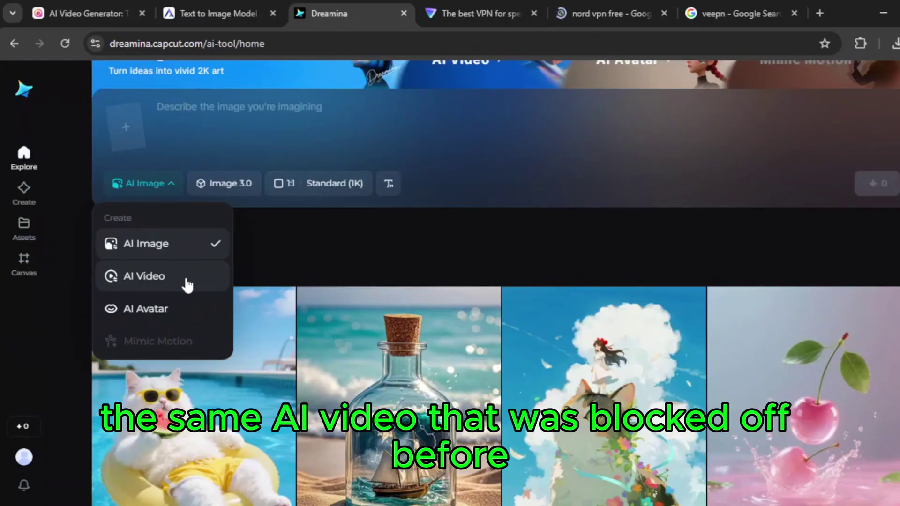
Switch to AI Video with the Video 3.0 model and generate the ice-slicing clip
click(187, 285)
scroll(330, 243, up, 2)
click(219, 254)
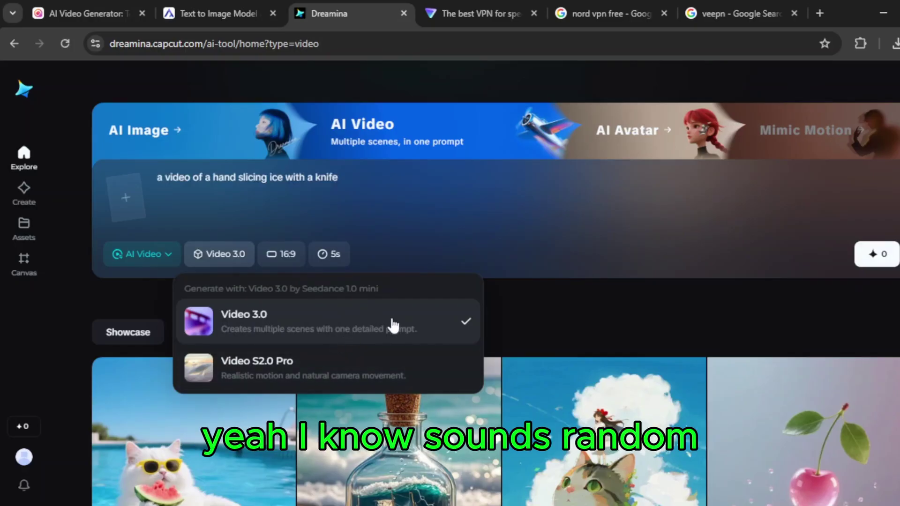
click(380, 340)
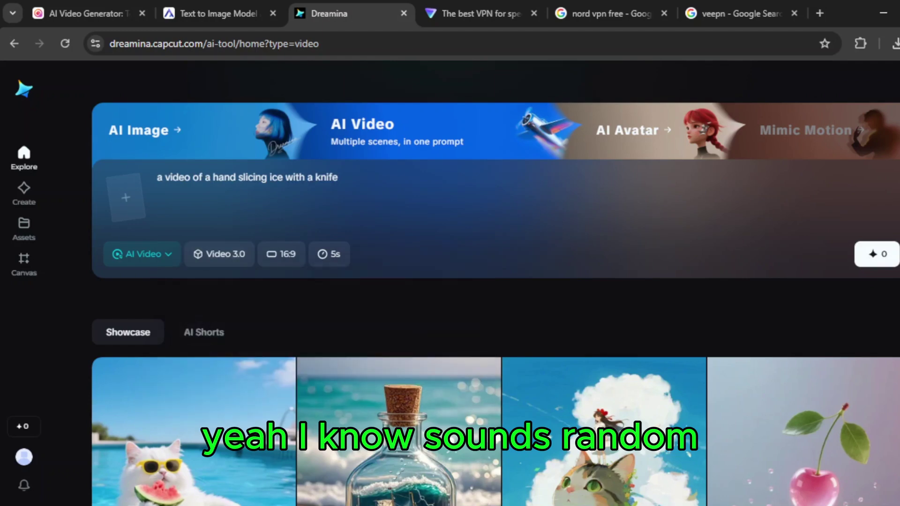
click(870, 257)
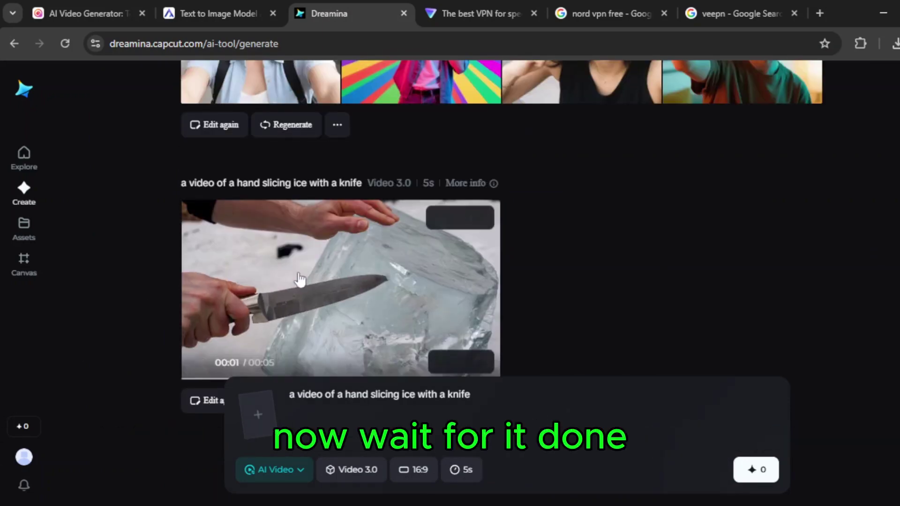
View the finished ice-slicing video and bring up its frame-rate interpolation options
click(329, 270)
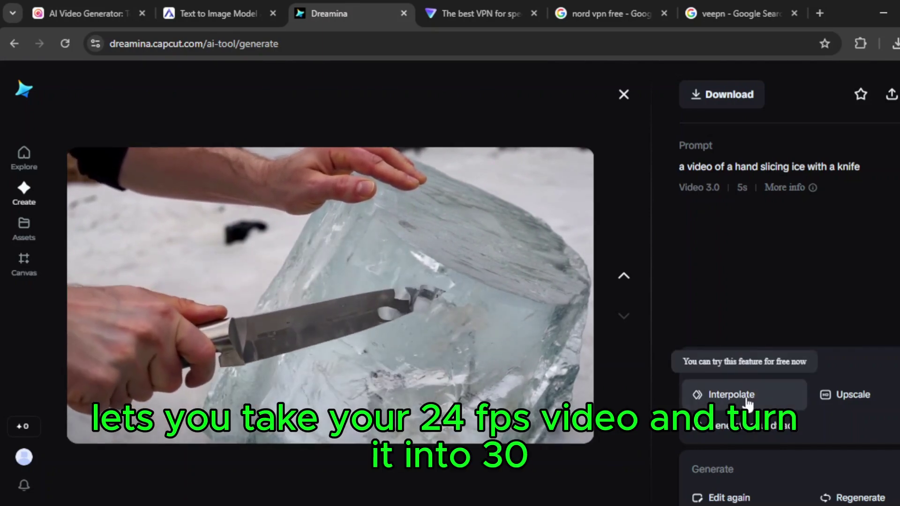
click(746, 397)
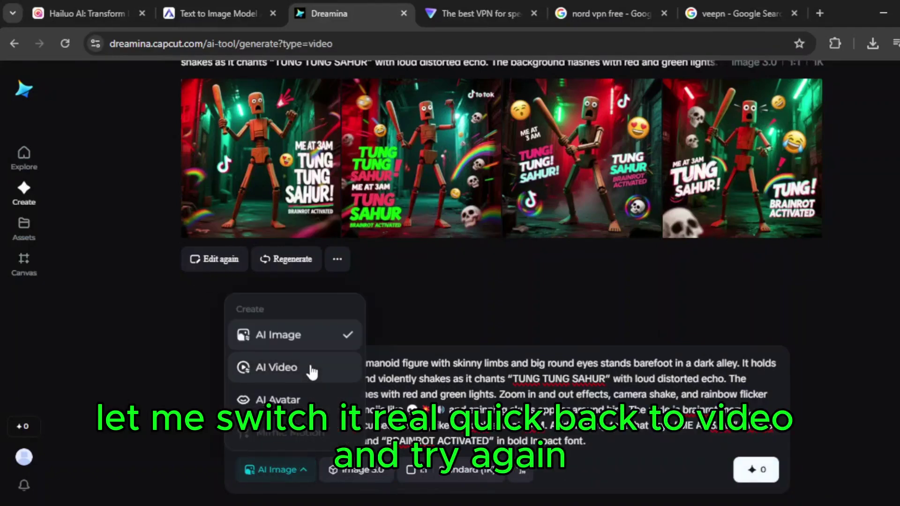
Switch back to AI Video and paste the long wooden-humanoid-in-a-dark-alley prompt
click(310, 365)
right_click(338, 398)
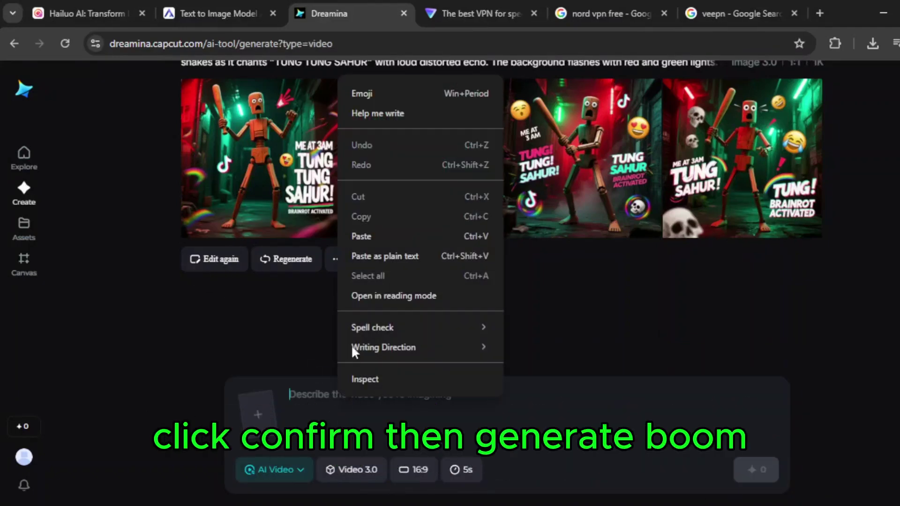
click(353, 259)
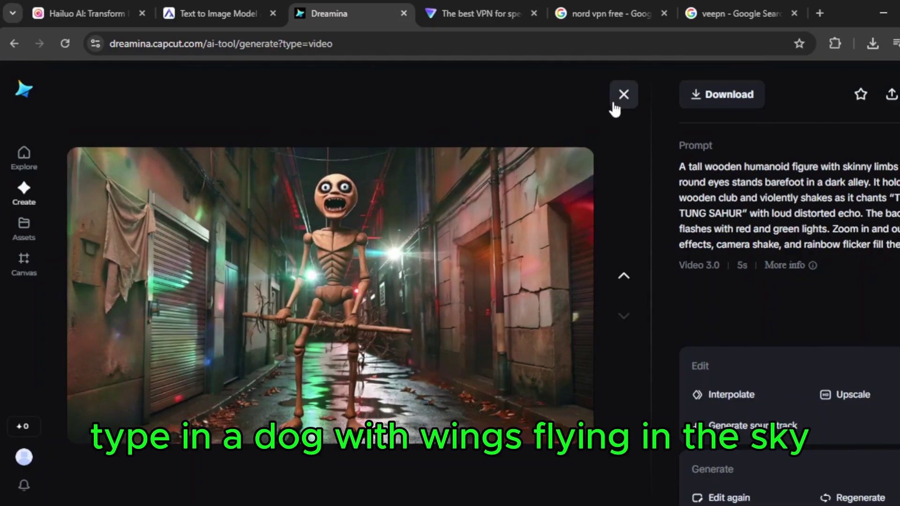
Close the wooden-figure clip and watch the finished winged-dog flying video
click(622, 92)
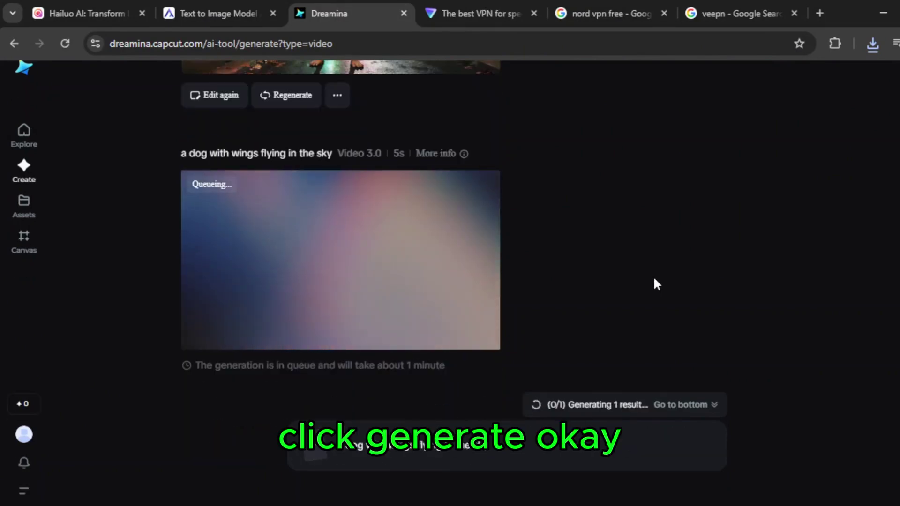
click(430, 284)
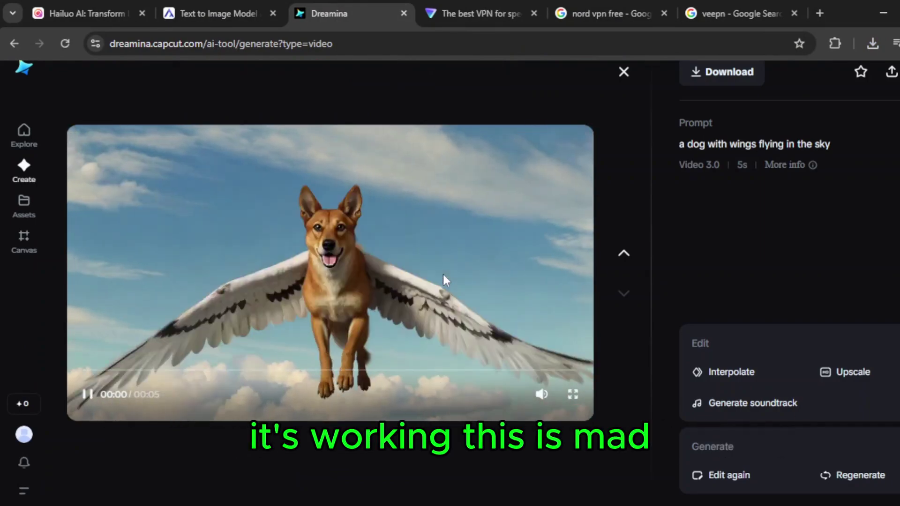
scroll(368, 302, up, 1)
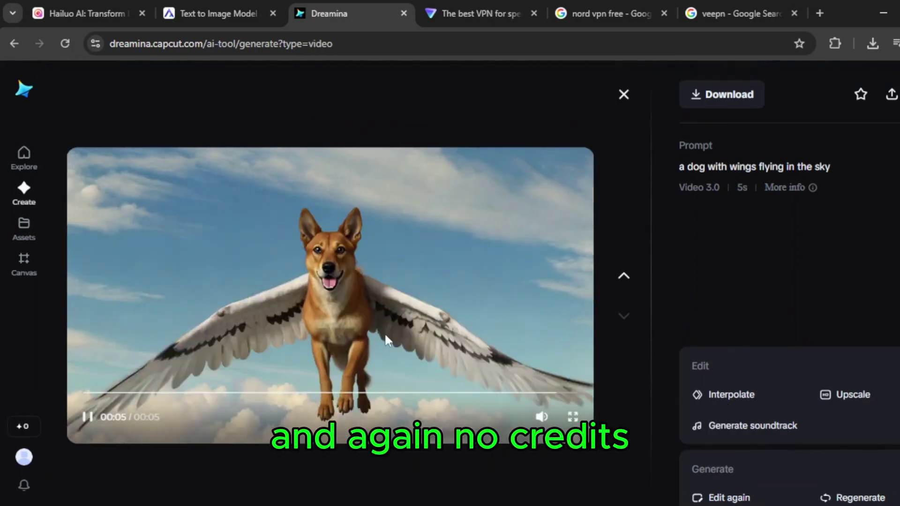
scroll(390, 345, down, 1)
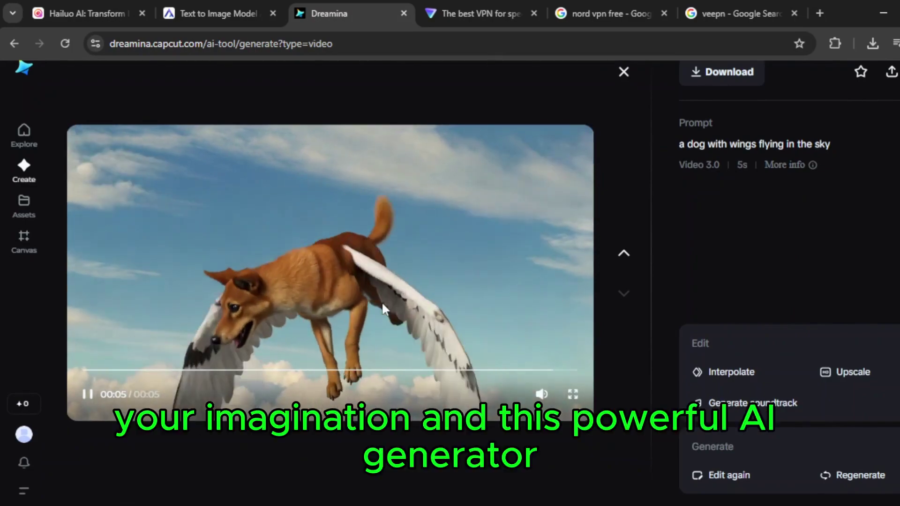
Switch to the Artificial Analysis text-to-image arena showing the Mars astronaut comparison
key(ctrl+shift+Tab)
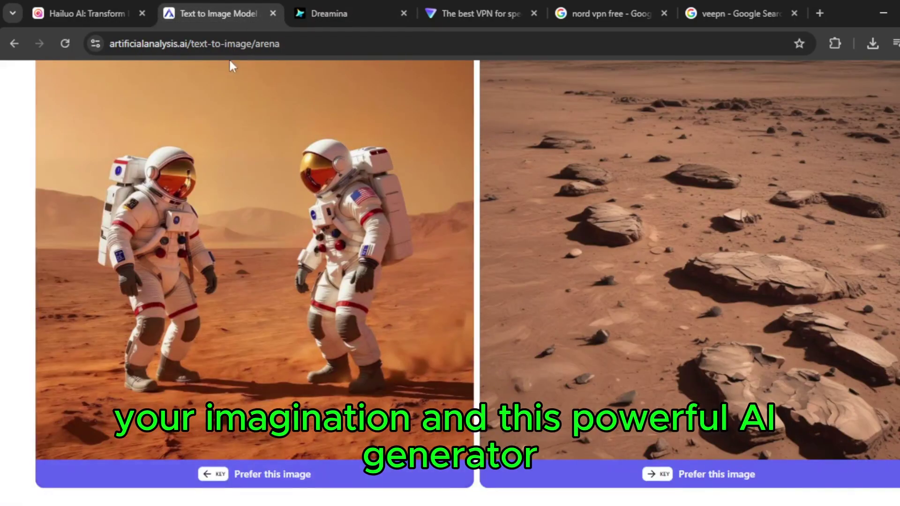
scroll(247, 169, up, 3)
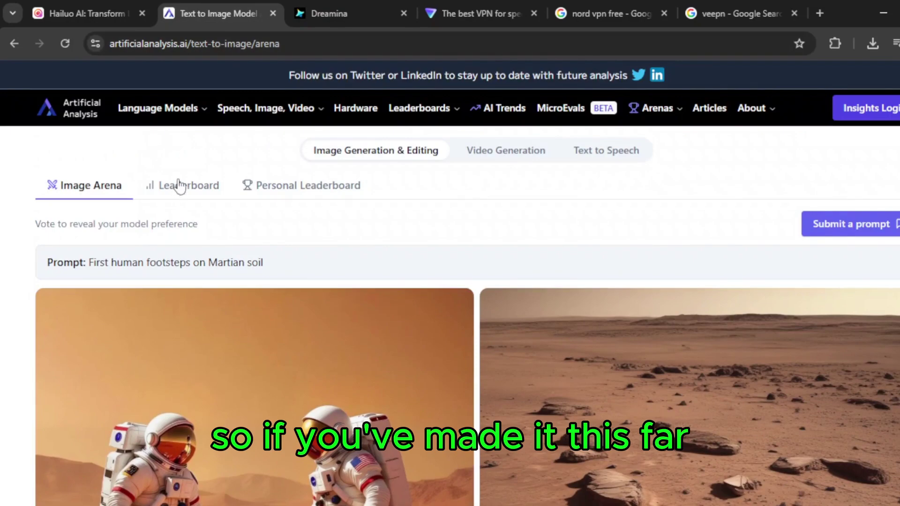